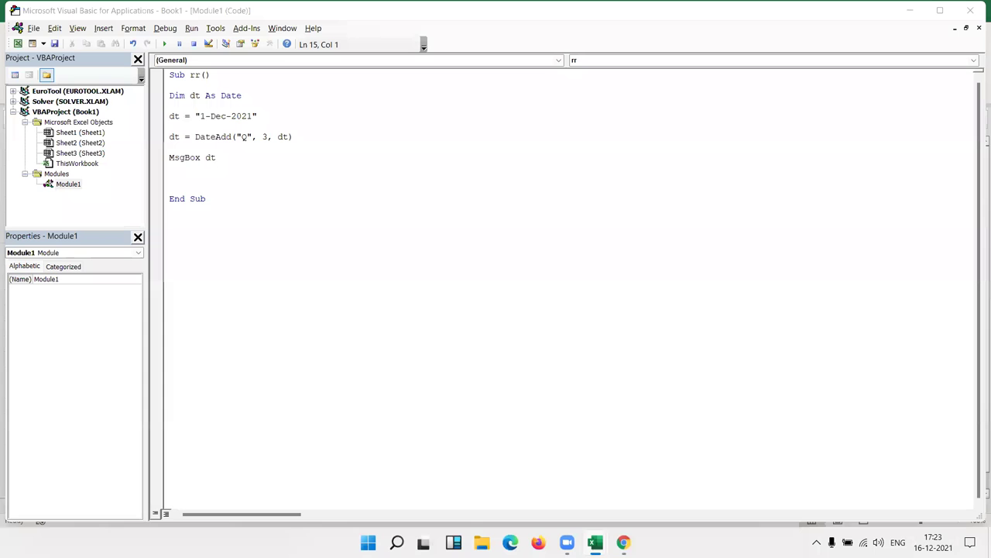
# - Remove every blank line inside Sub rr and begin a new Sub fin_2() below it
pyautogui.click(223, 169)
pyautogui.hotkey('shift', 'Down')
pyautogui.hotkey('shift', 'Down')
pyautogui.press('Delete')
pyautogui.press('Up')
pyautogui.press('Up')
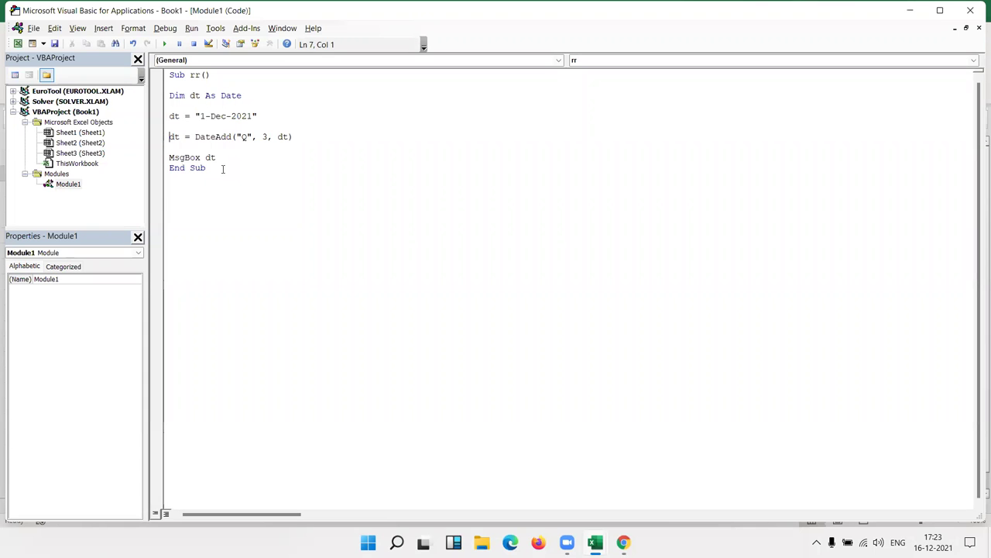
pyautogui.press('Delete')
pyautogui.press('Up')
pyautogui.press('Up')
pyautogui.press('Delete')
pyautogui.press('Up')
pyautogui.press('Up')
pyautogui.press('Delete')
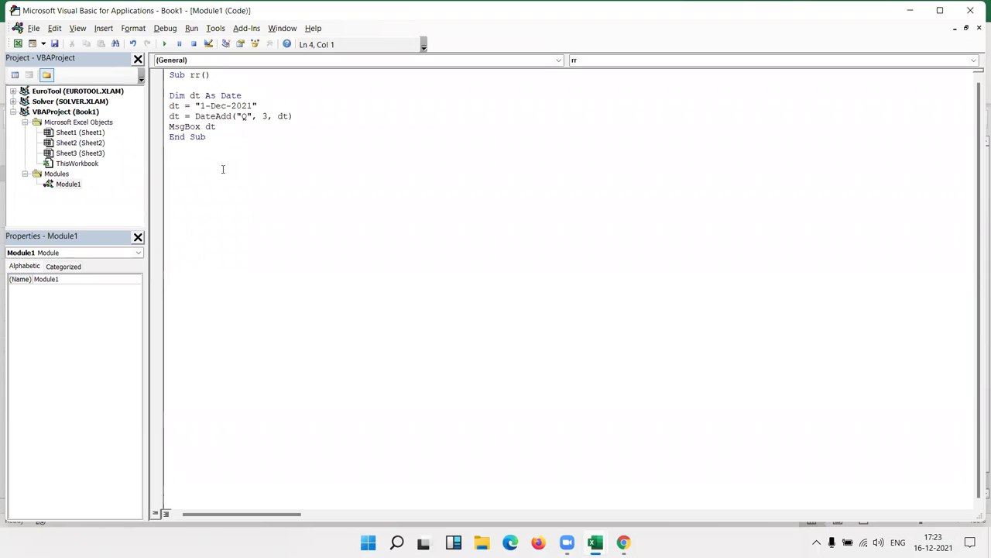
pyautogui.press('Delete')
pyautogui.press('Down')
pyautogui.press('Down')
pyautogui.press('Down')
pyautogui.press('Down')
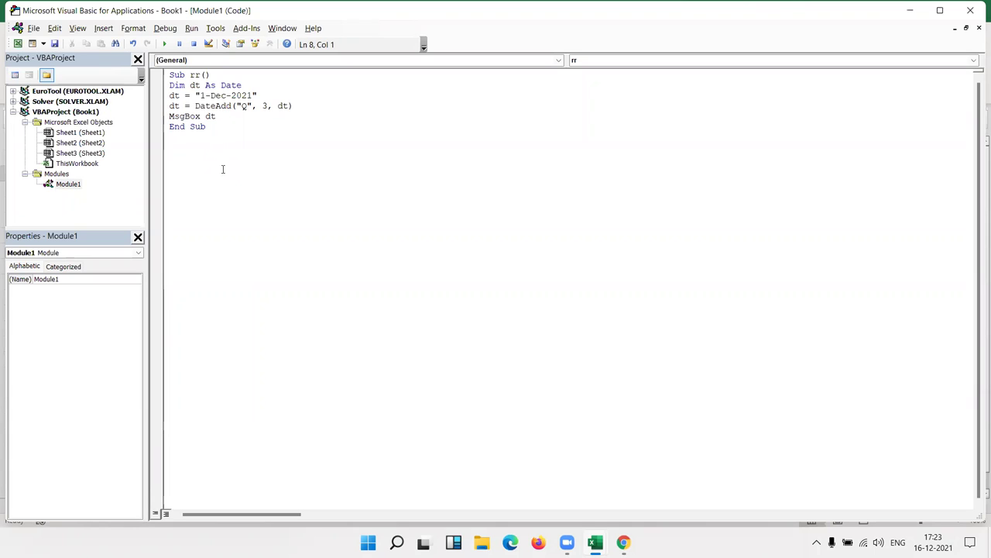
pyautogui.write('sub ')
pyautogui.write('fin')
pyautogui.write('_2()')
# - Complete the Sub fin_2() header and declare Dim dob As Date
pyautogui.press('Return')
pyautogui.press('Return')
pyautogui.press('Return')
pyautogui.press('Return')
pyautogui.press('Up')
pyautogui.press('Up')
pyautogui.write('dim ')
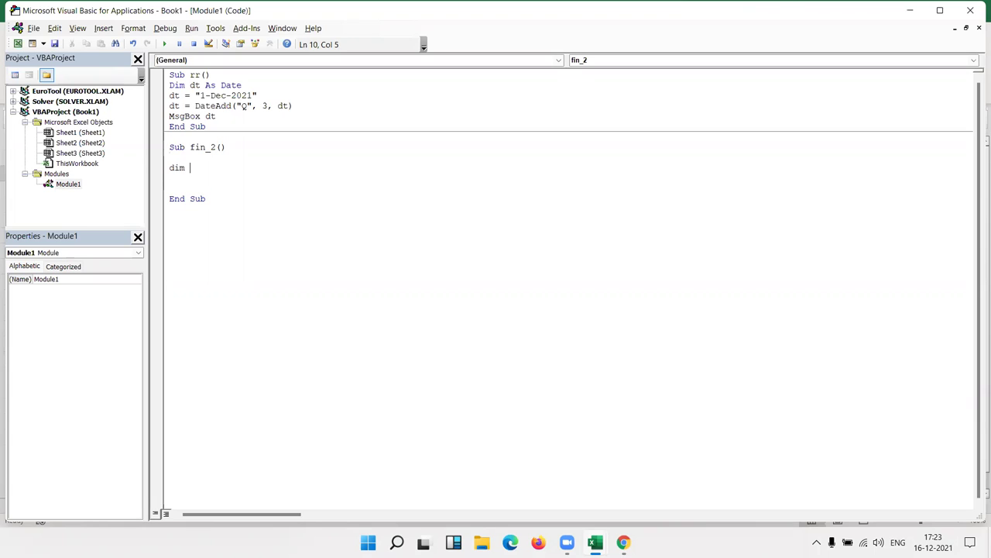
pyautogui.write('dob a')
pyautogui.press('BackSpace')
pyautogui.write(',now')
pyautogui.press('BackSpace')
pyautogui.press('BackSpace')
pyautogui.press('BackSpace')
pyautogui.press('BackSpace')
pyautogui.write('as Date')
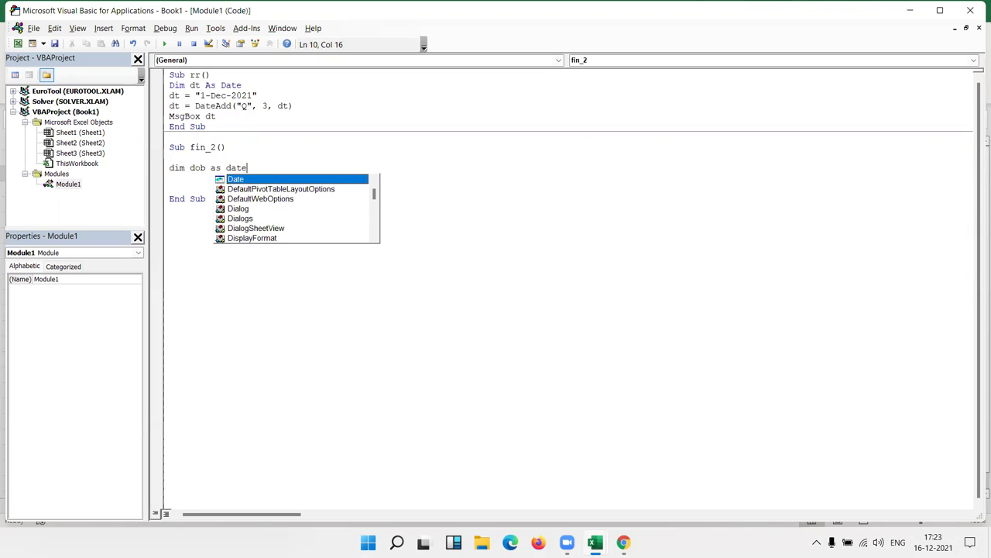
pyautogui.press('Tab')
pyautogui.press('Return')
pyautogui.press('Return')
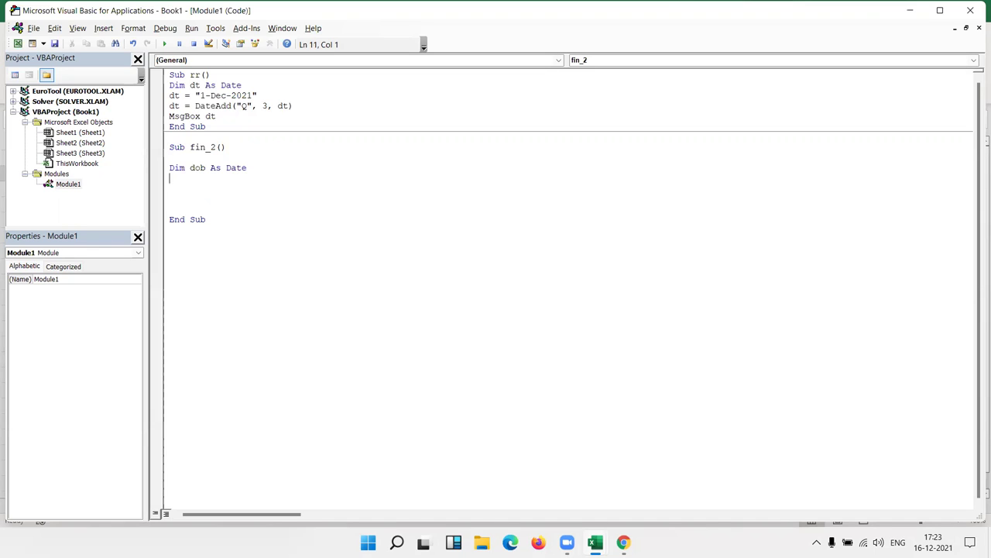
# - Assign dob = "10-OCt-1990" on the next line
pyautogui.write('dob-')
pyautogui.press('BackSpace')
pyautogui.write('="1')
pyautogui.write('0-OCt-')
pyautogui.write('20')
pyautogui.press('BackSpace')
pyautogui.press('BackSpace')
pyautogui.write('1990')
pyautogui.press('Return')
pyautogui.press('Return')
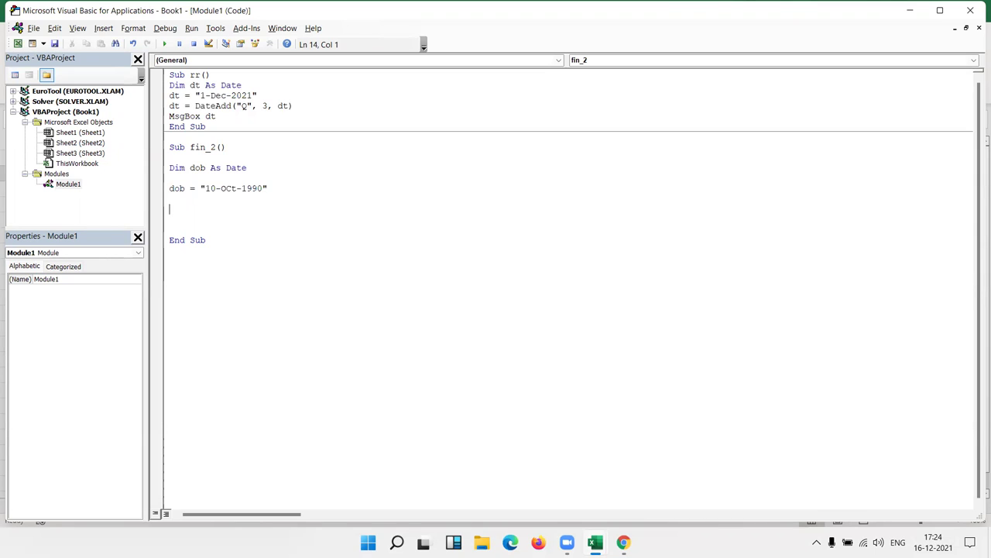
# - Add MsgBox DateDiff("y", dob, Date) to fin_2 and run it, getting 11390
pyautogui.write('msgbox ')
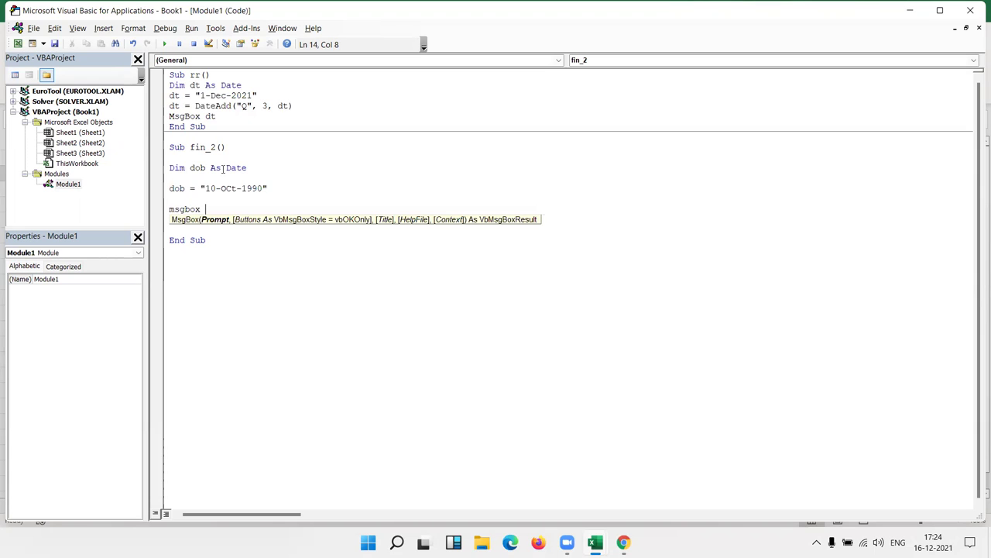
pyautogui.write('datedif')
pyautogui.write('(')
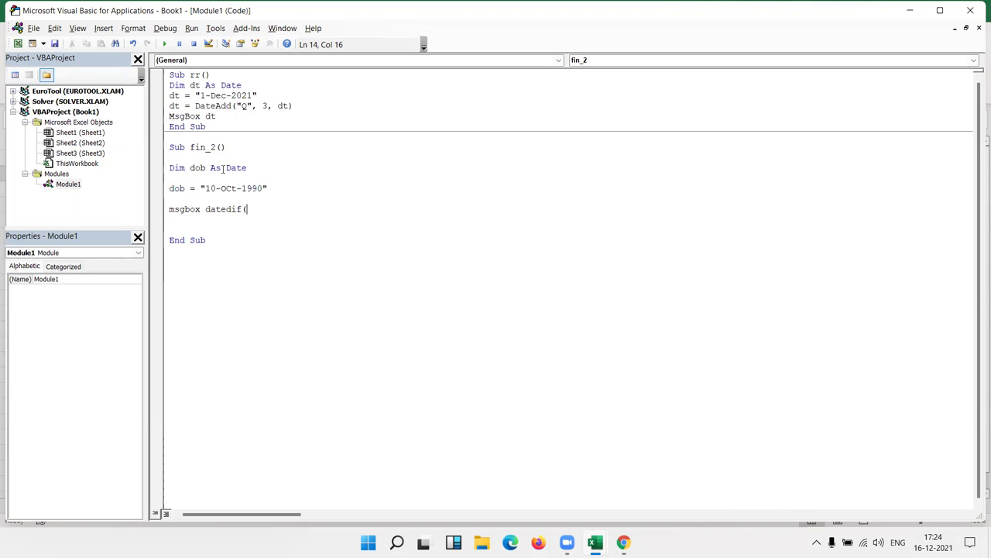
pyautogui.press('BackSpace')
pyautogui.write('f')
pyautogui.write('(')
pyautogui.press('BackSpace')
pyautogui.press('BackSpace')
pyautogui.write('(')
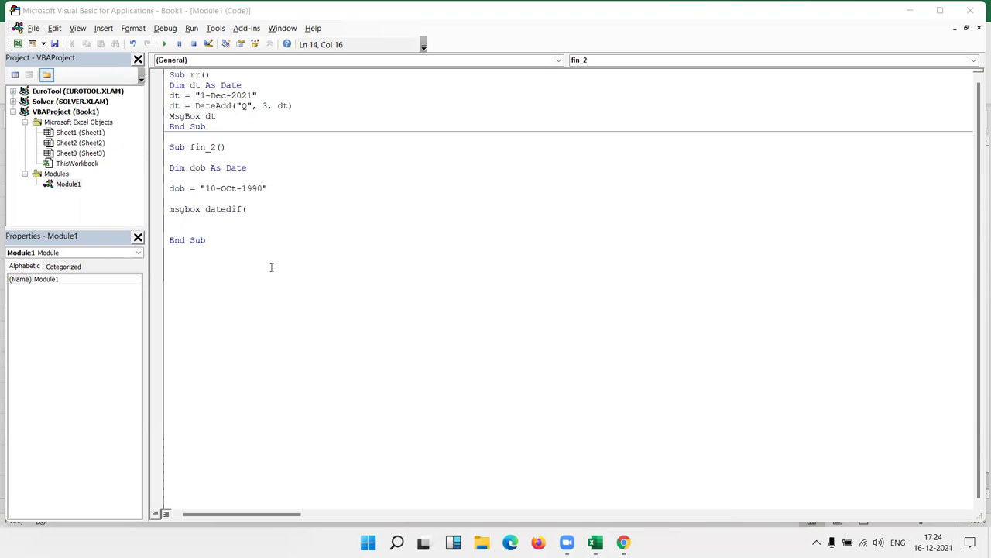
pyautogui.press('BackSpace')
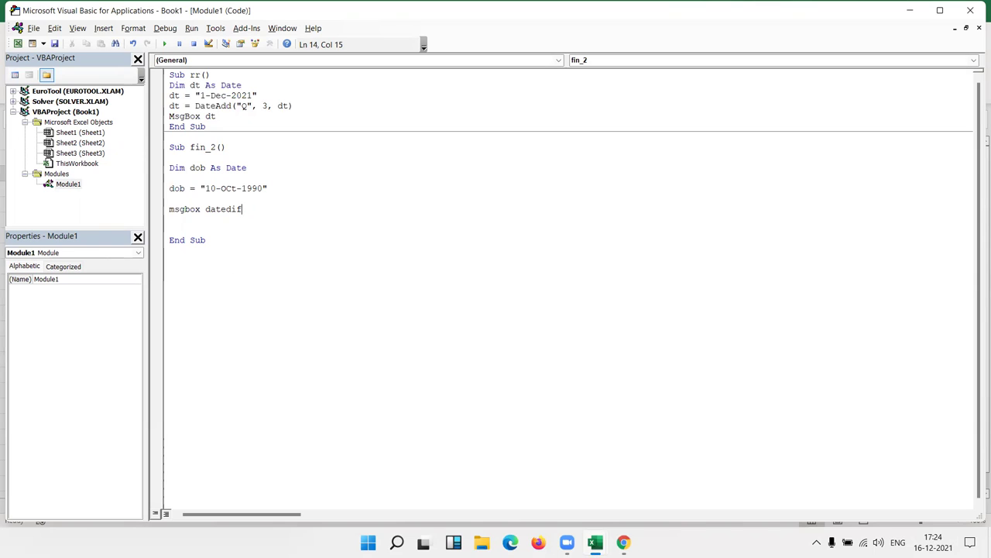
pyautogui.write('f(')
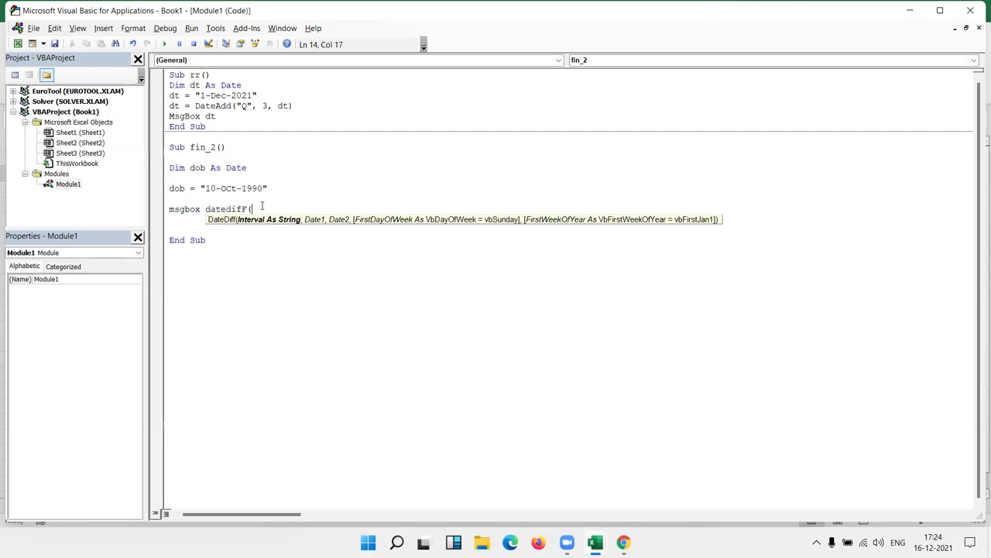
pyautogui.write('"y",')
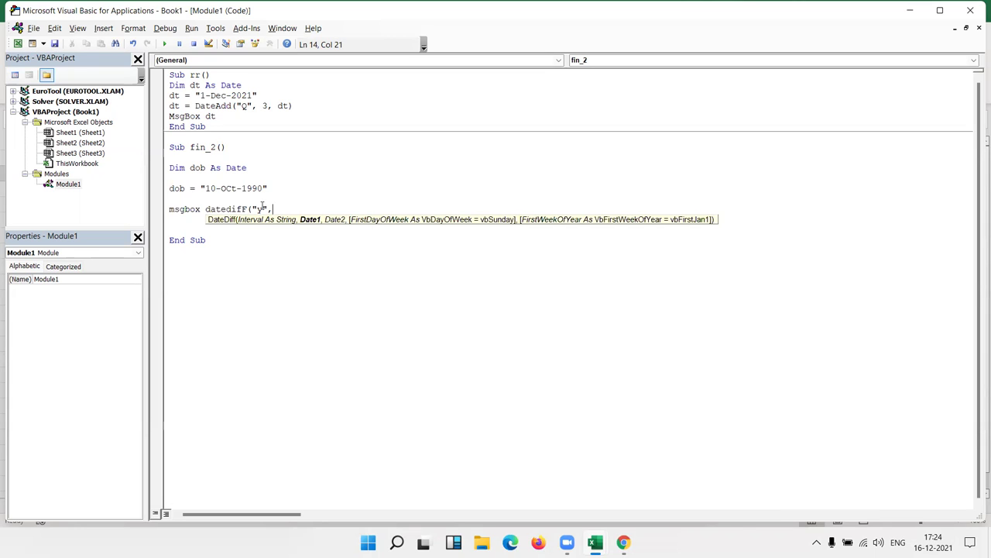
pyautogui.write('dob,')
pyautogui.write('date')
pyautogui.write(')')
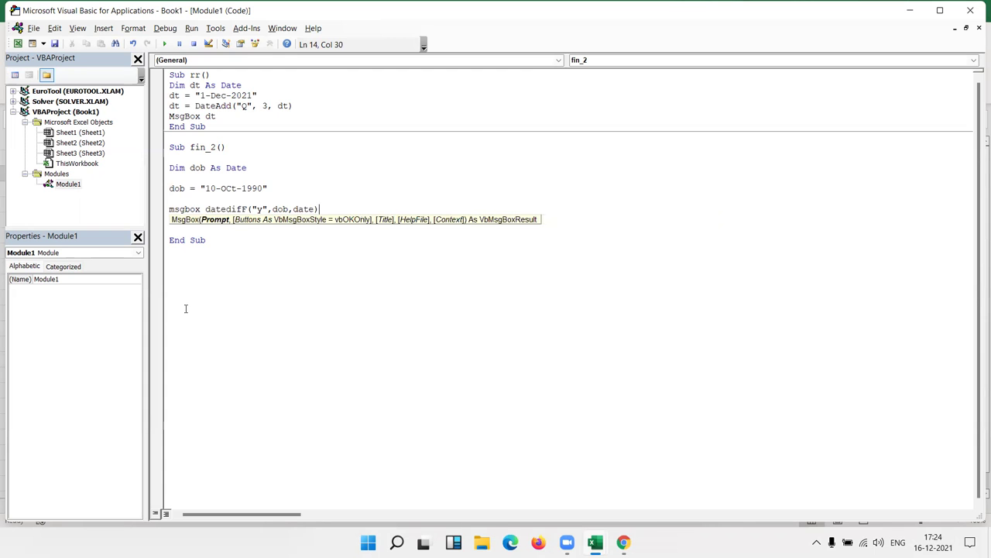
pyautogui.press('Down')
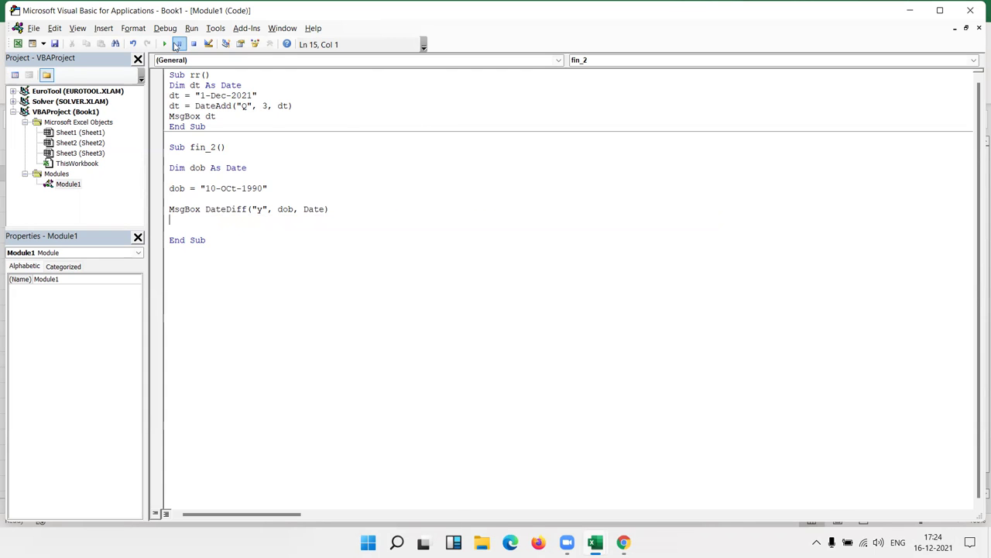
pyautogui.click(165, 44)
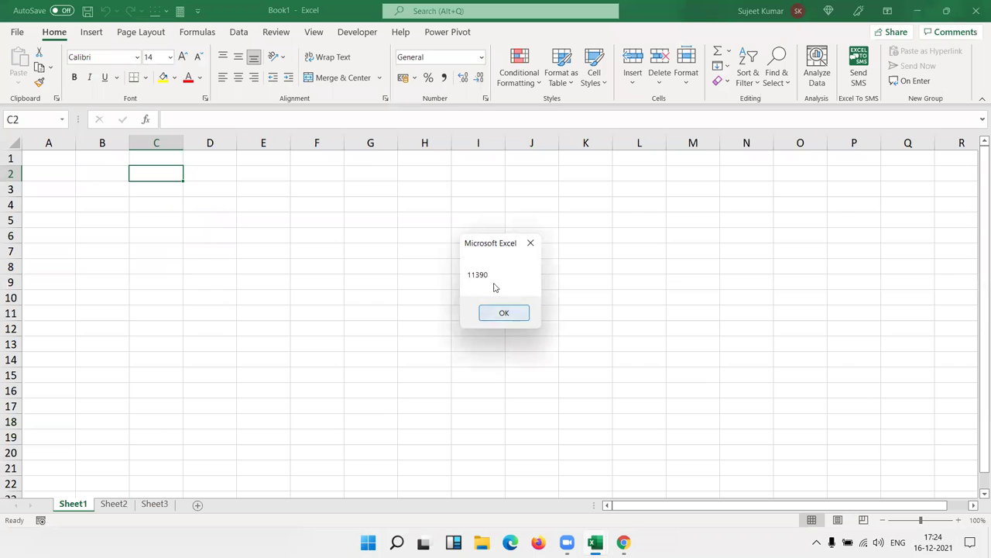
pyautogui.click(507, 318)
# - Check TechOnTheNet's DATEDIFF page to confirm interval "y" means Day of year, then return to VBA
pyautogui.click(623, 542)
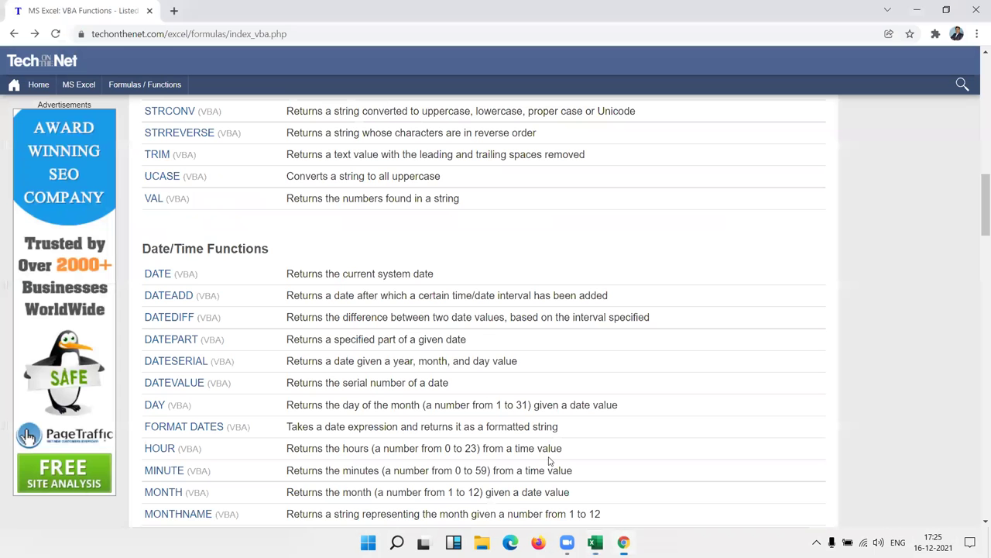
pyautogui.click(177, 319)
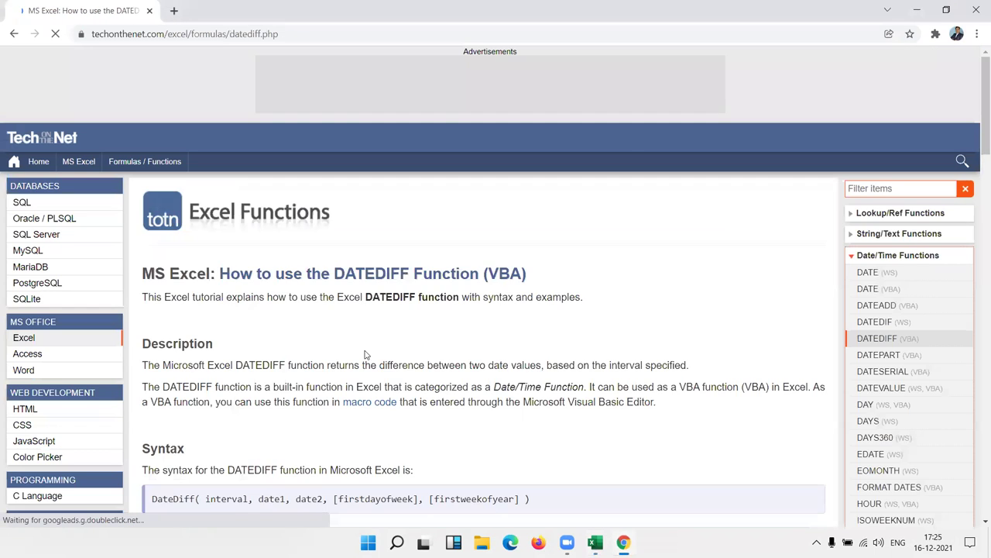
pyautogui.scroll(-2, 354, 354)
pyautogui.scroll(-3, 337, 355)
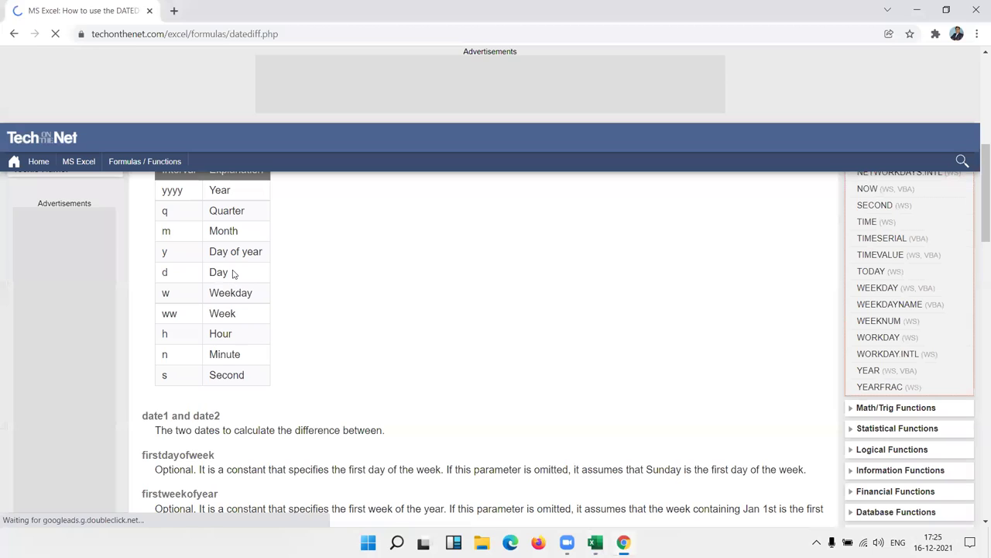
pyautogui.doubleClick(236, 251)
pyautogui.tripleClick(237, 252)
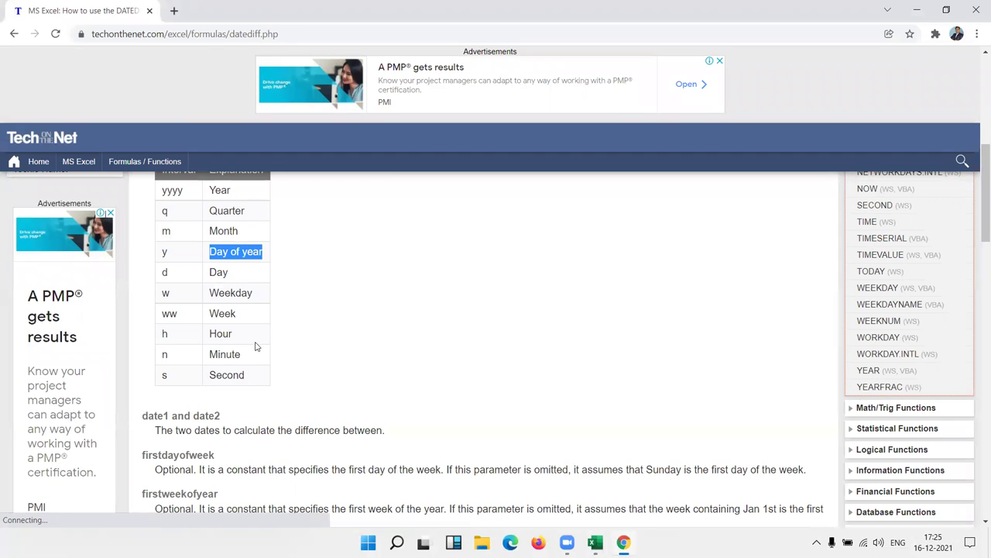
pyautogui.hotkey('alt', 'Tab')
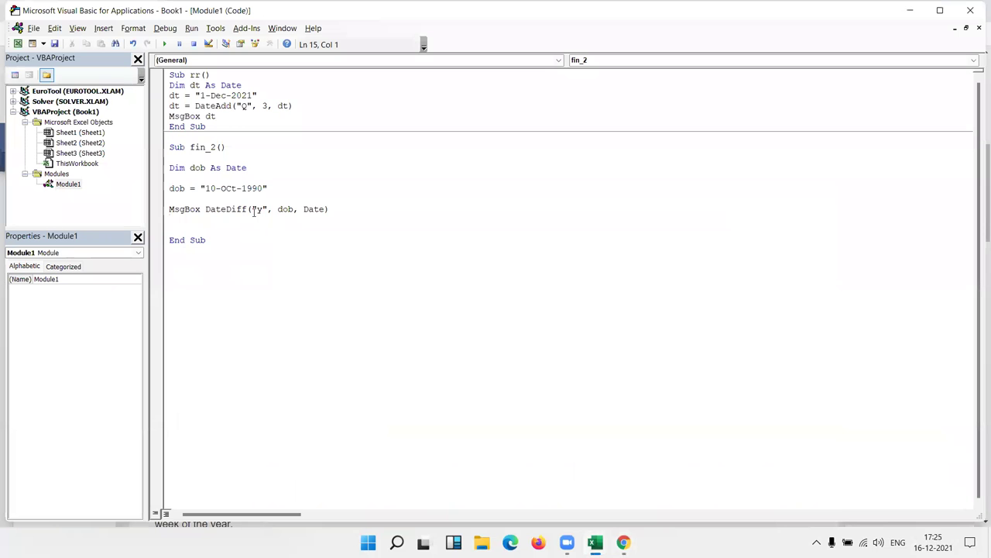
# - Run fin_2 with interval "yyyy" (returns 31), then with "MM", which raises an invalid-argument error
pyautogui.click(261, 209)
pyautogui.write('yyy')
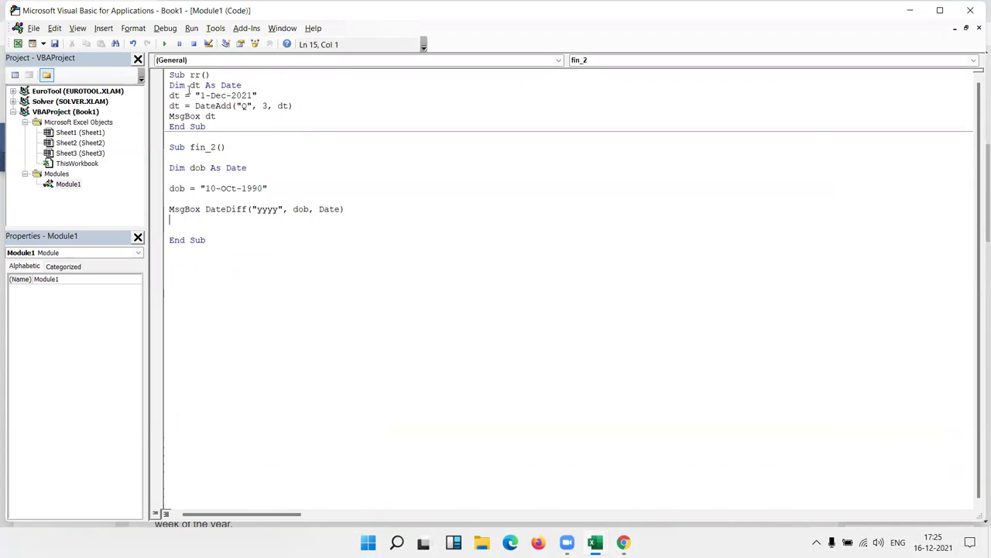
pyautogui.click(166, 45)
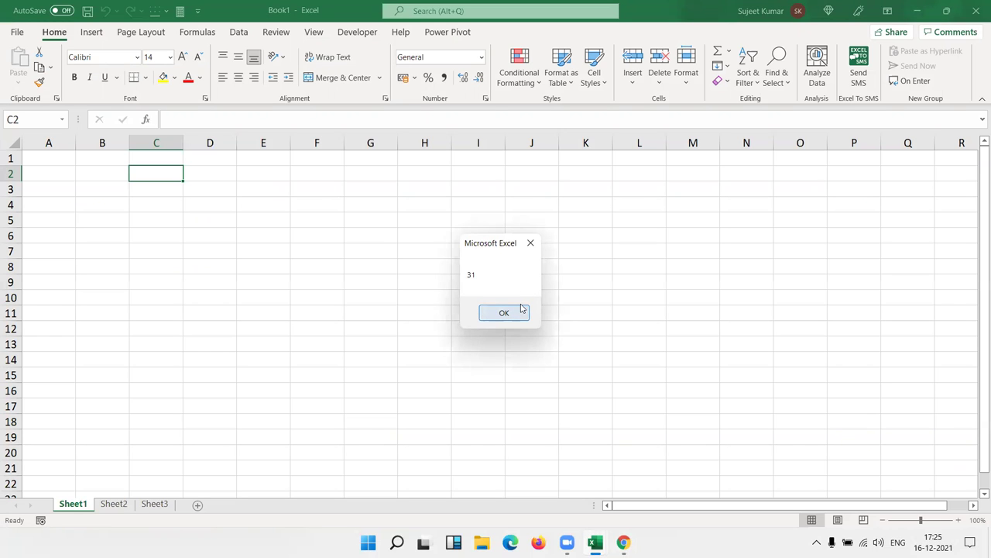
pyautogui.click(514, 311)
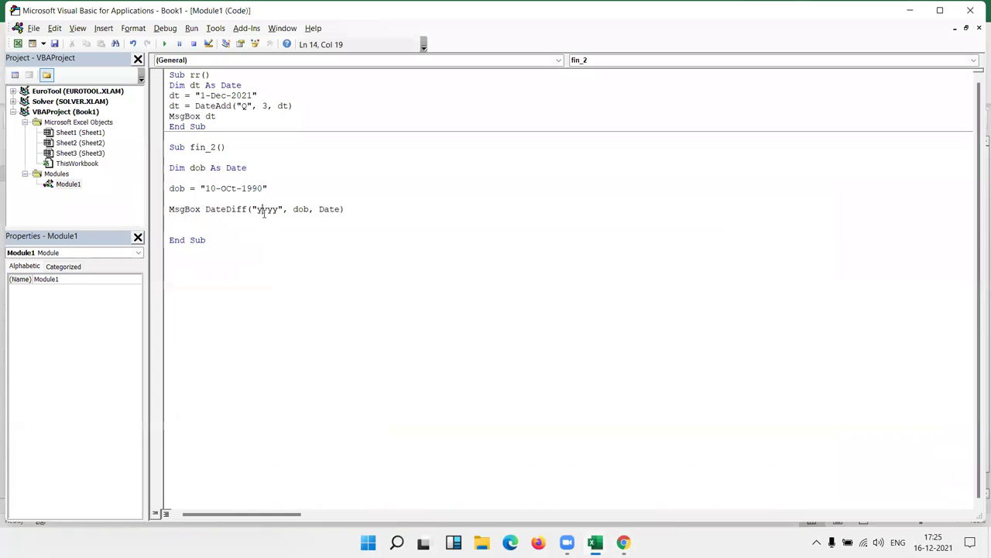
pyautogui.doubleClick(264, 211)
pyautogui.write('MM')
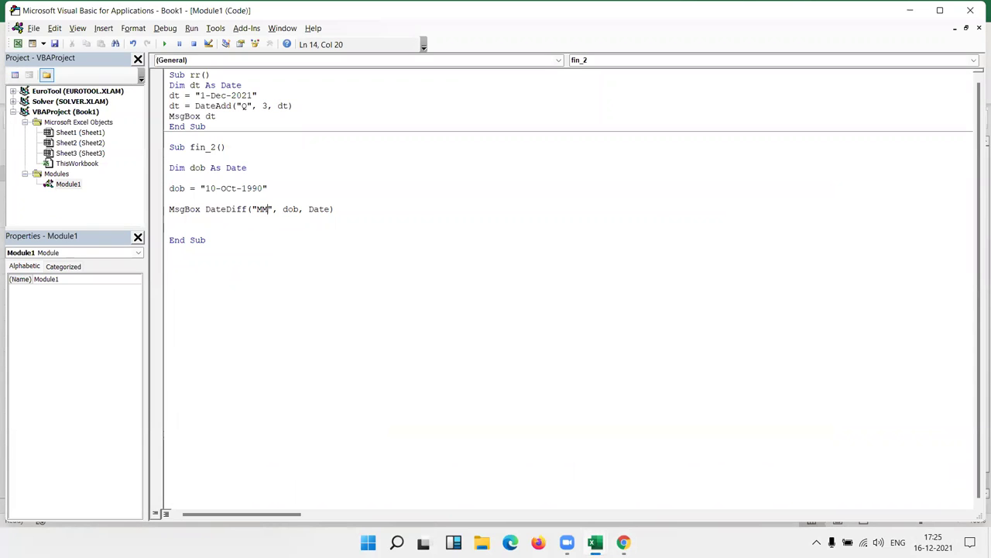
pyautogui.click(165, 44)
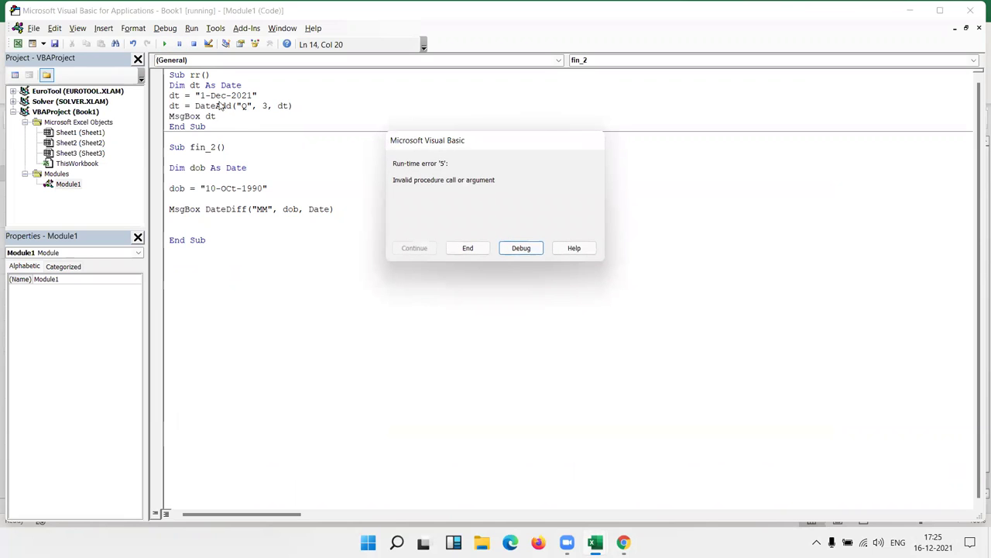
pyautogui.click(469, 249)
# - Run fin_2 with interval "M" (374 months), then "yM", which raises run-time error 5
pyautogui.press('BackSpace')
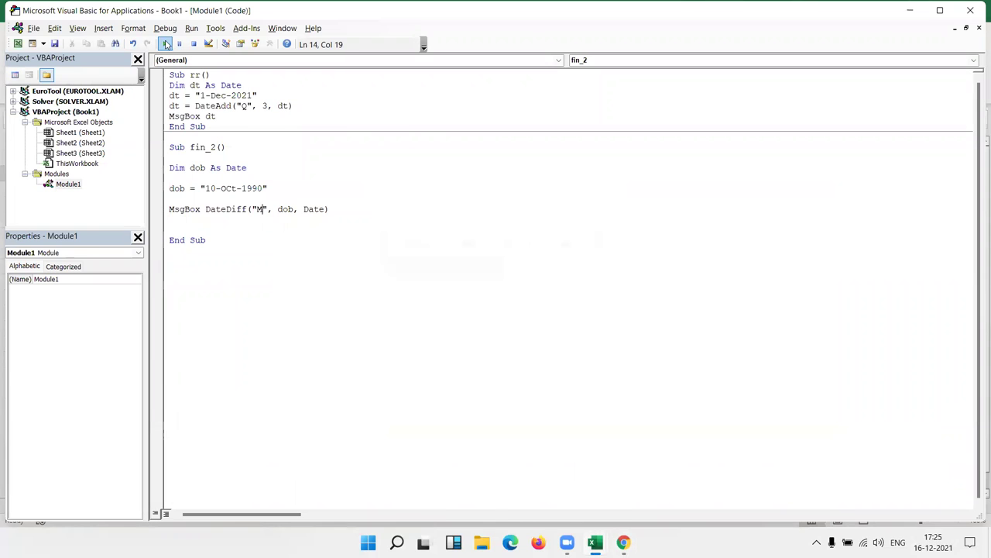
pyautogui.click(165, 44)
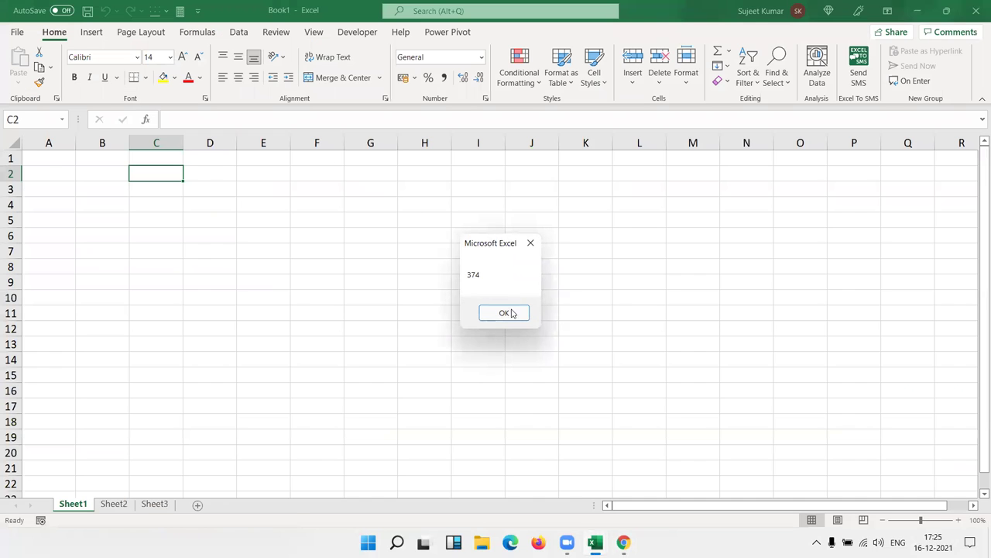
pyautogui.click(511, 312)
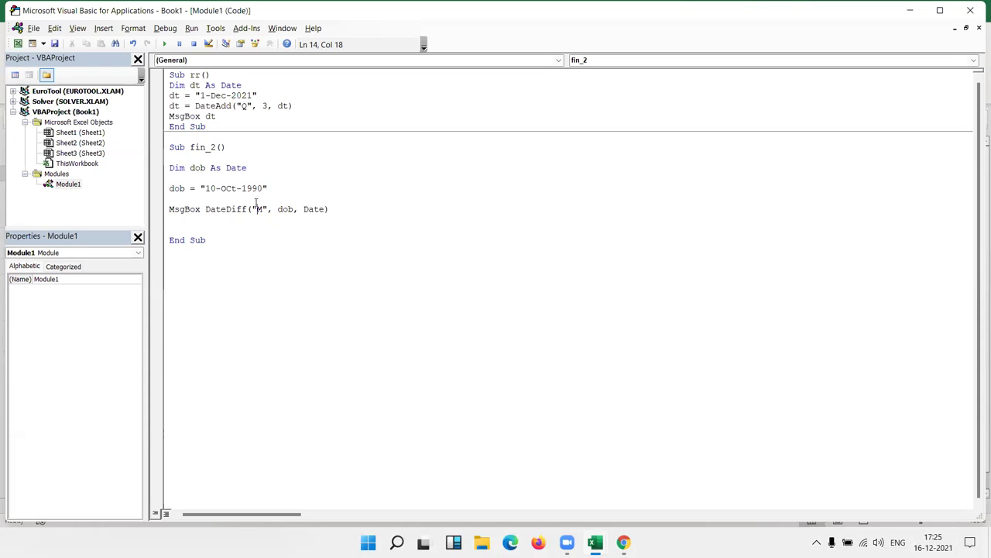
pyautogui.write('y')
pyautogui.click(165, 44)
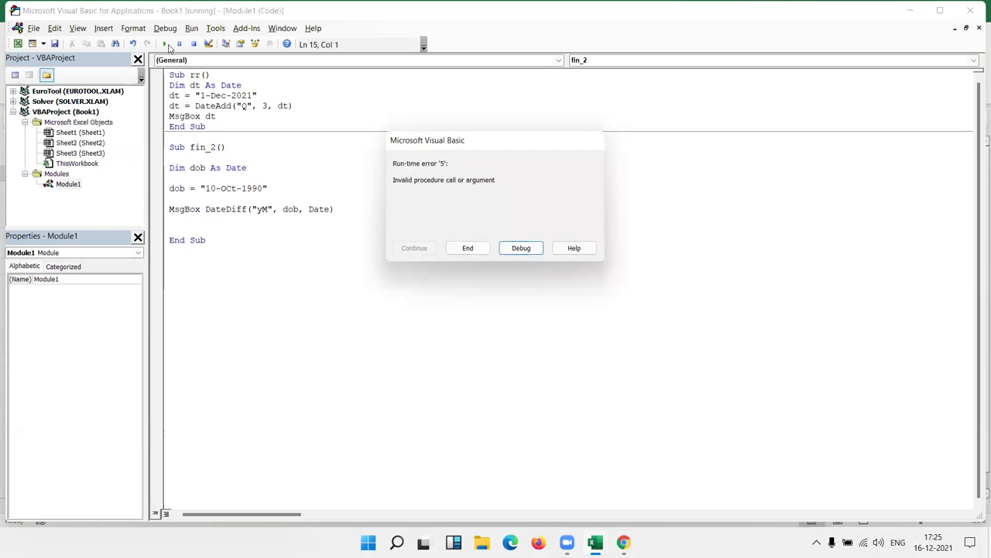
pyautogui.click(466, 248)
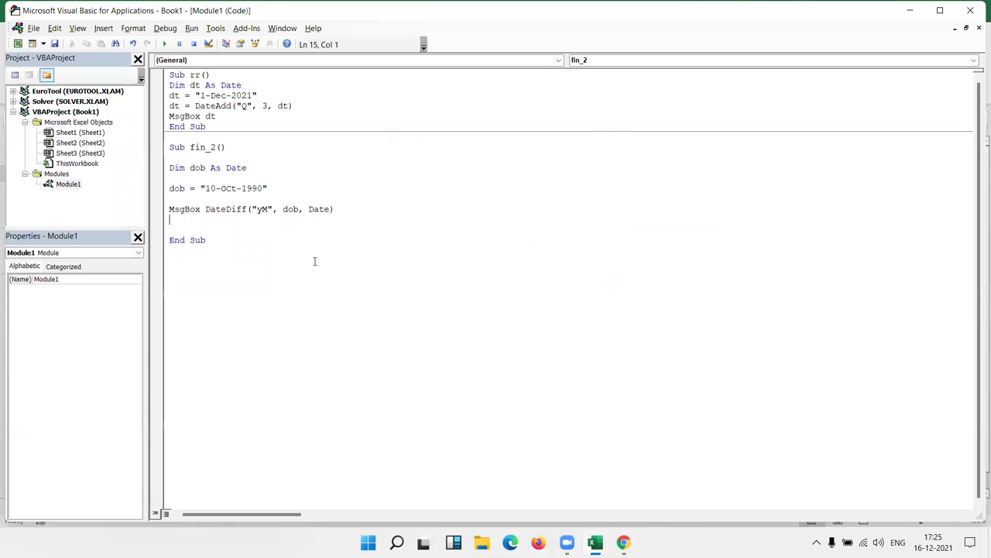
# - In Excel, enter the birth date 10-oct-1990 in B2
pyautogui.hotkey('alt', 'Tab')
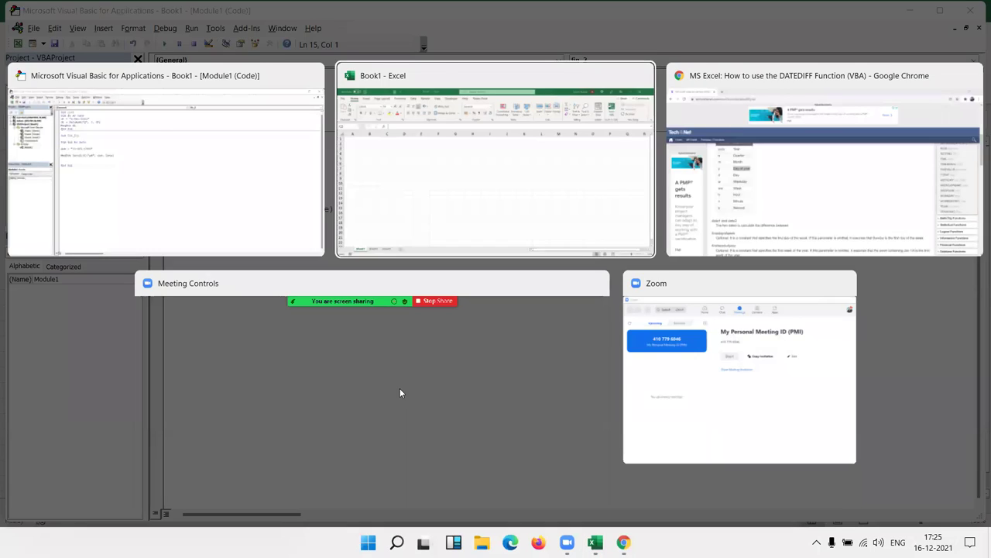
pyautogui.write('date')
pyautogui.press('BackSpace')
pyautogui.press('BackSpace')
pyautogui.press('BackSpace')
pyautogui.press('Escape')
pyautogui.press('Left')
pyautogui.write('10-oc')
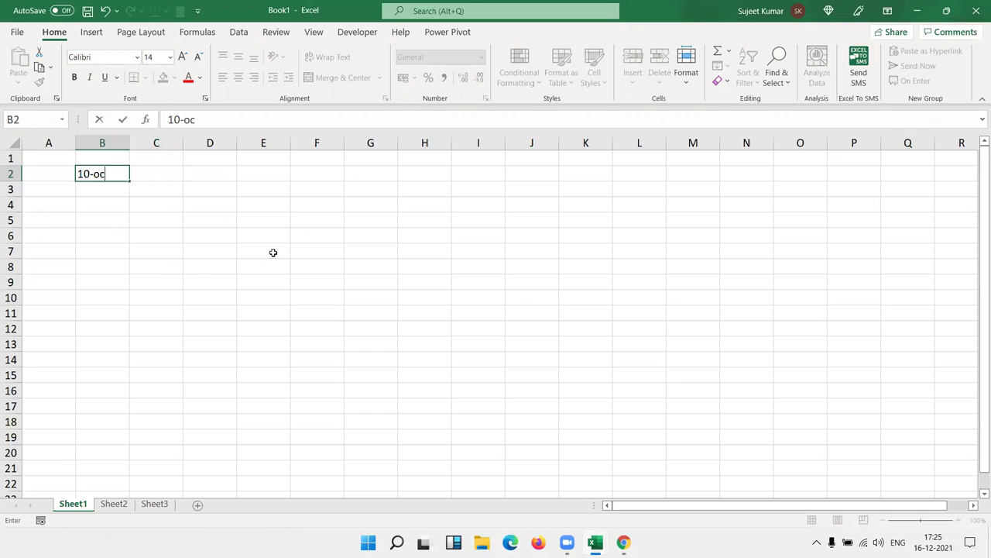
pyautogui.write('t-1990')
pyautogui.press('Return')
# - Put today's date, 16-12-2021, in C2 using Ctrl+;
pyautogui.press('Up')
pyautogui.press('Right')
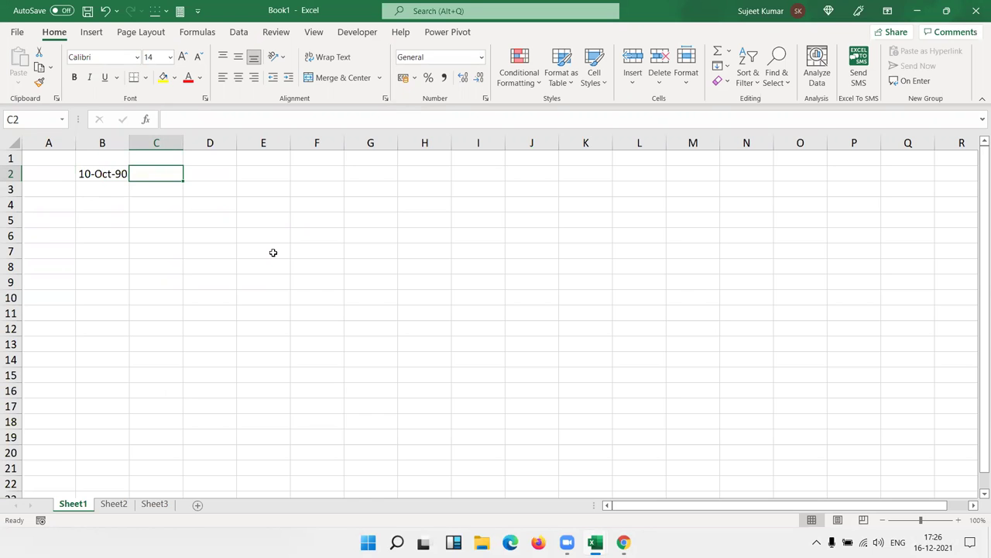
pyautogui.write('`')
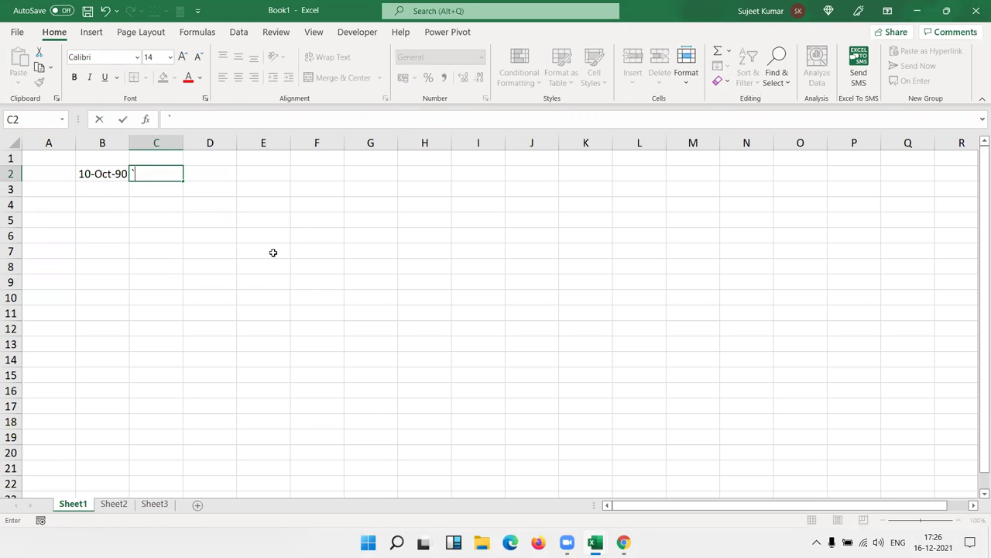
pyautogui.hotkey('ctrl', ';')
pyautogui.press('Return')
pyautogui.press('Up')
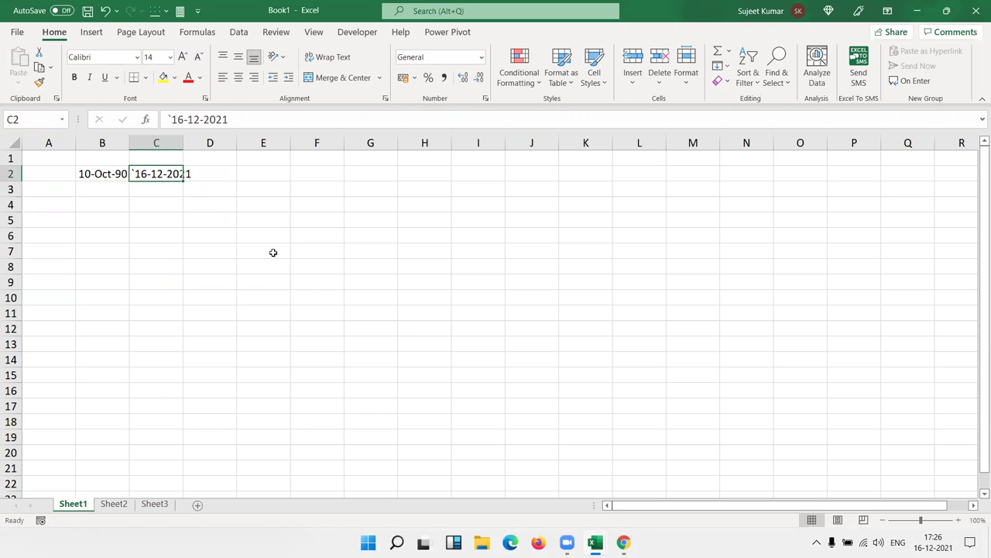
pyautogui.write("'")
pyautogui.hotkey('ctrl', ';')
pyautogui.press('Return')
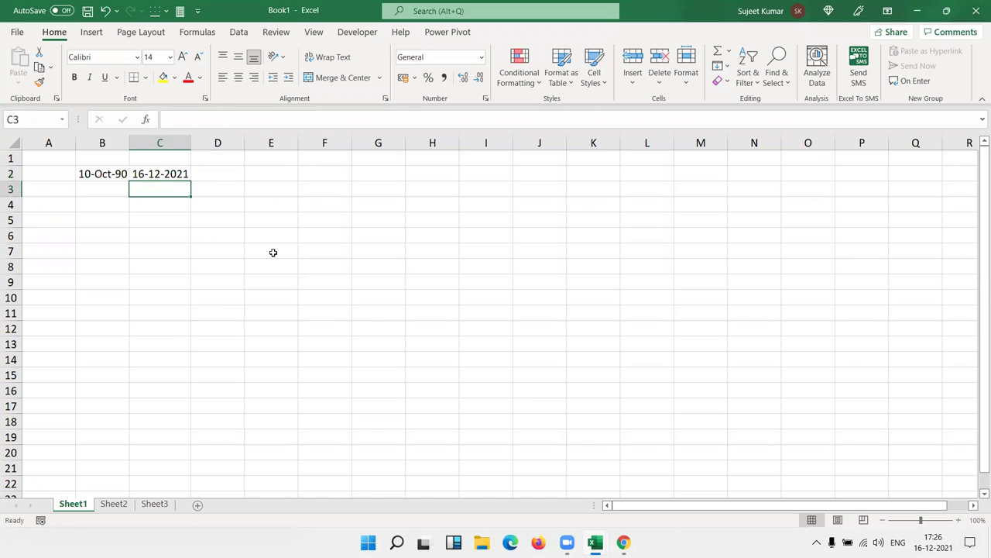
# - Enter =DATEDIF(B2,C2,"y") in C4, returning 31 years
pyautogui.press('Down')
pyautogui.write('=datedif(')
pyautogui.press('Left')
pyautogui.press('Left')
pyautogui.press('Up')
pyautogui.press('Right')
pyautogui.press('Up')
pyautogui.write(',')
pyautogui.press('Right')
pyautogui.press('Up')
pyautogui.press('Up')
pyautogui.press('Left')
pyautogui.write(',"')
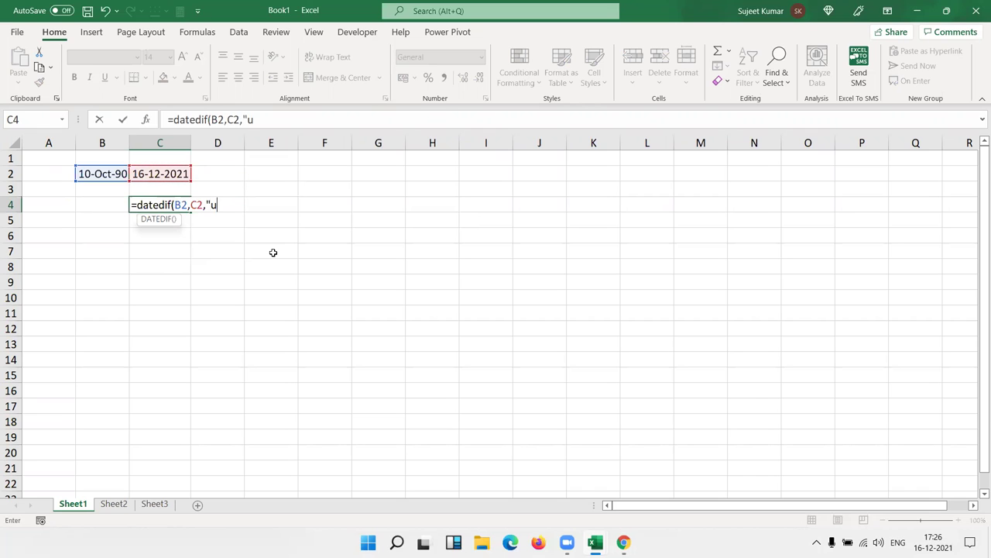
pyautogui.write('y"')
pyautogui.press('Return')
pyautogui.press('Up')
pyautogui.press('Right')
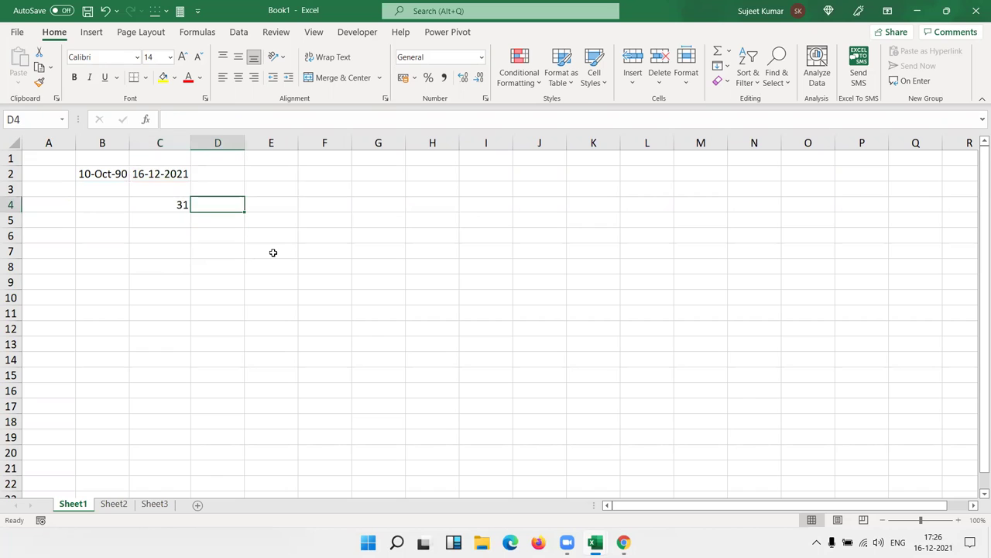
# - Enter =DATEDIF(B2,C2,"ym") in D4, showing 2 months beyond the full years
pyautogui.write('=')
pyautogui.write('dated')
pyautogui.write('if(')
pyautogui.click(113, 177)
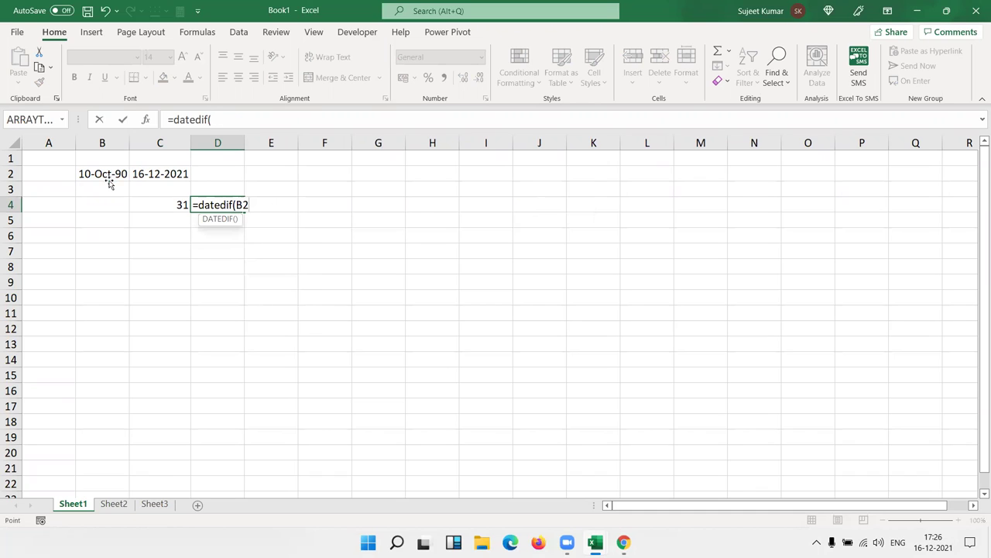
pyautogui.write('.')
pyautogui.press('BackSpace')
pyautogui.write(',')
pyautogui.click(178, 170)
pyautogui.write(',')
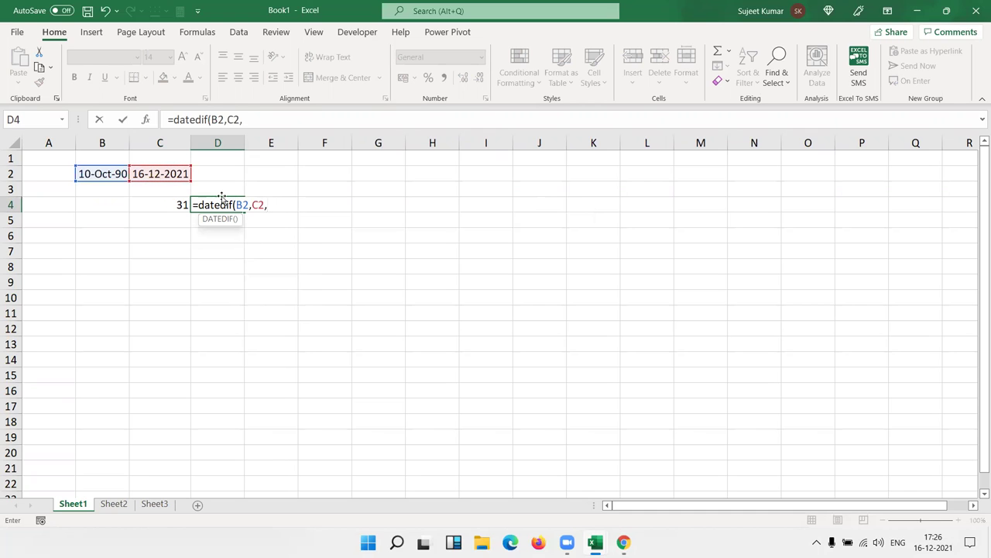
pyautogui.write('ym')
pyautogui.press('BackSpace')
pyautogui.press('BackSpace')
pyautogui.write('"ym"')
pyautogui.press('Return')
pyautogui.click(221, 198)
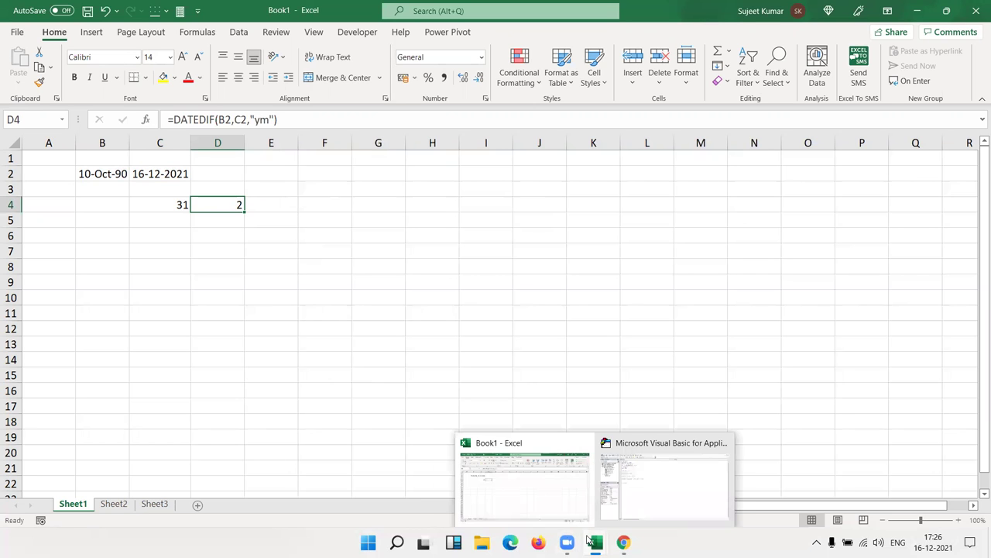
pyautogui.click(624, 542)
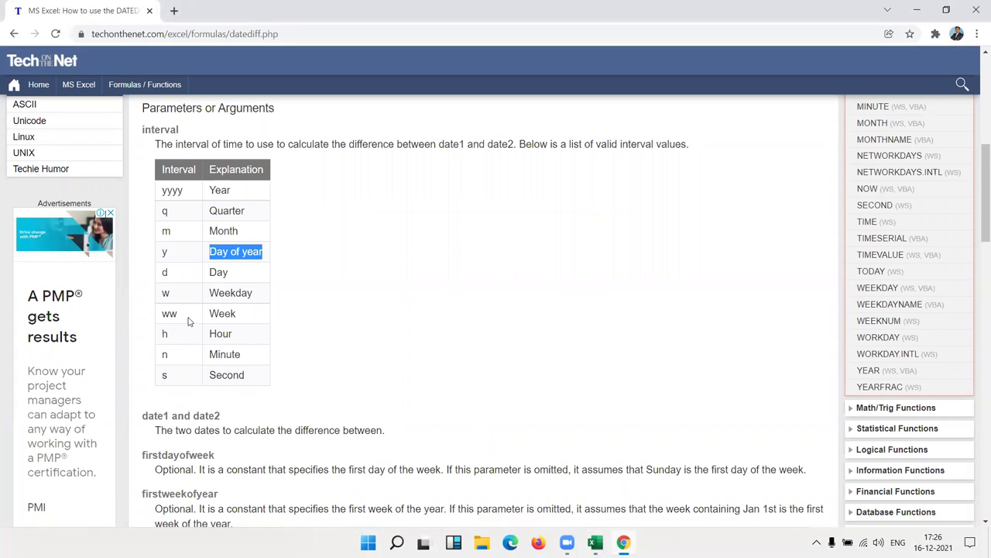
# - Highlight the DATEDIFF interval codes yyyy through ww, including m for months, then return to VBA
pyautogui.doubleClick(166, 231)
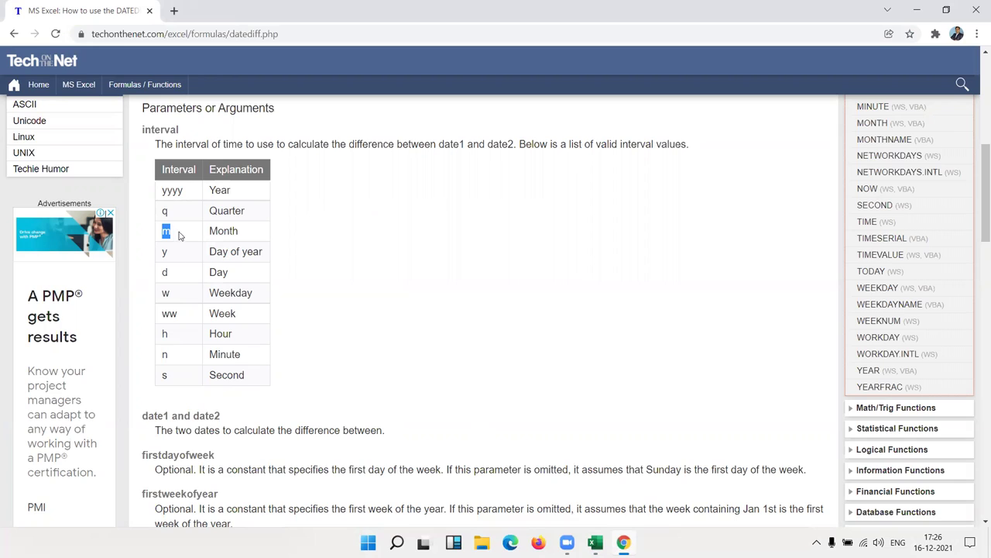
pyautogui.moveTo(163, 192); pyautogui.dragTo(175, 314)
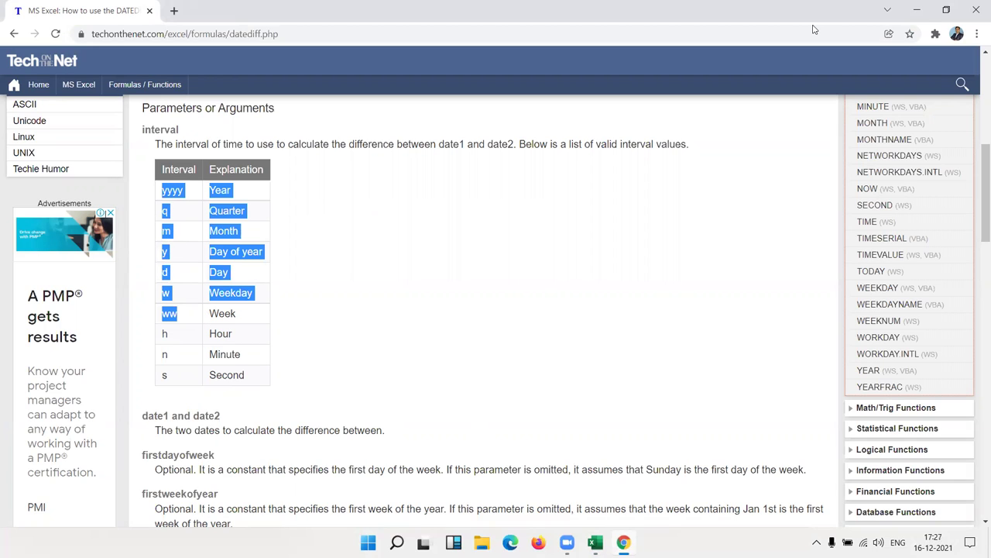
pyautogui.hotkey('alt', 'Tab')
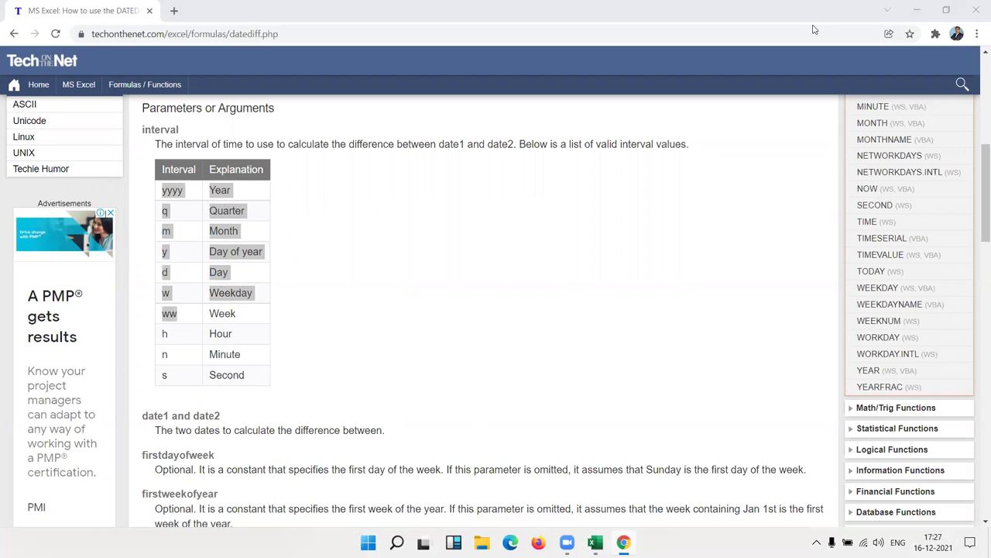